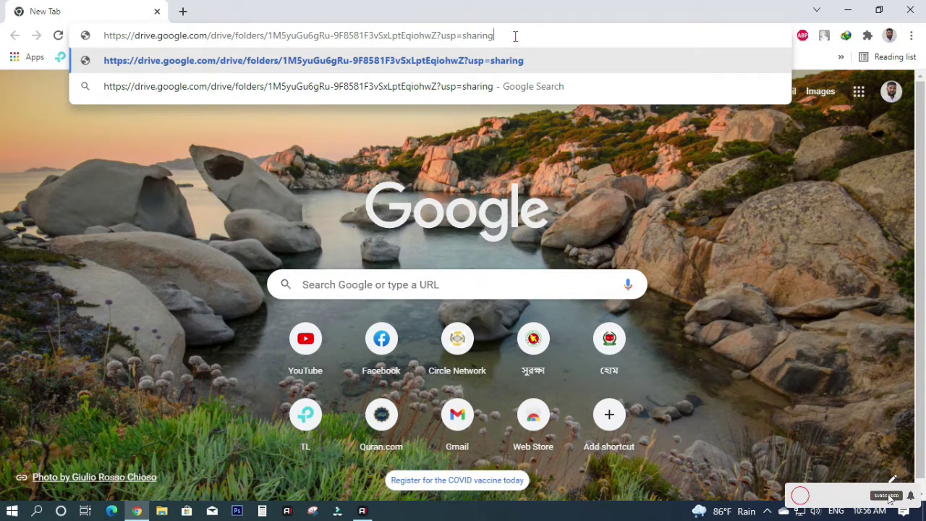
# - Load the shared BANGAL Sulation Drive folder and select both RAR archives together
pyautogui.press('Return')
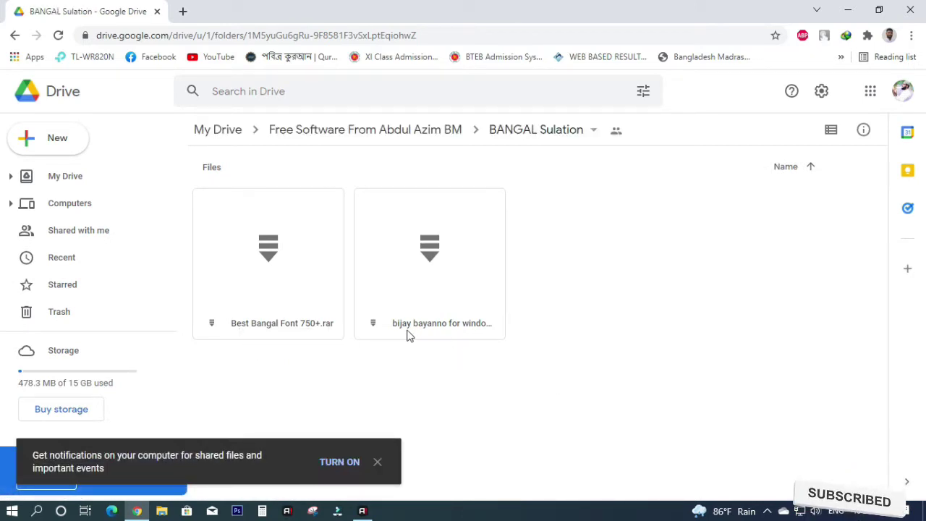
pyautogui.click(478, 330)
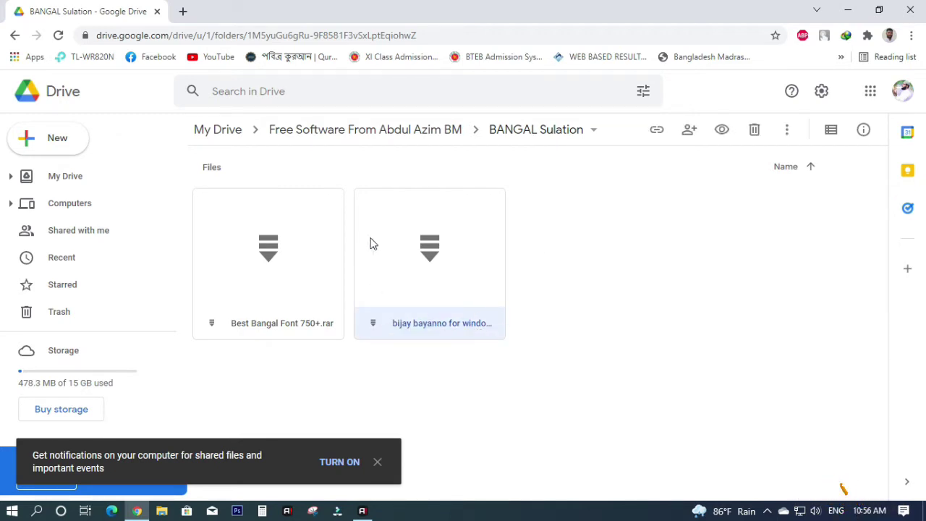
pyautogui.click(613, 352)
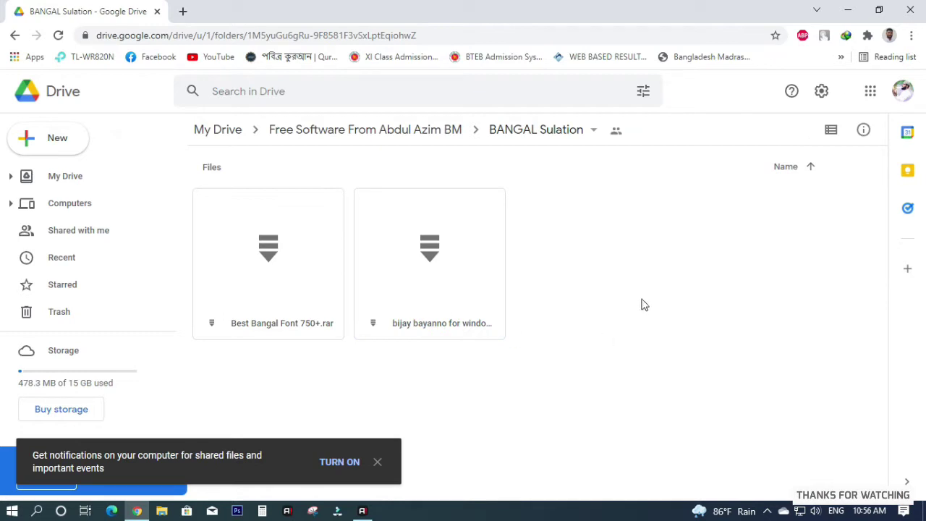
pyautogui.moveTo(636, 348); pyautogui.dragTo(293, 231)
# - Download both selected archives from Drive as a single 152.02 MB zip
pyautogui.rightClick(377, 240)
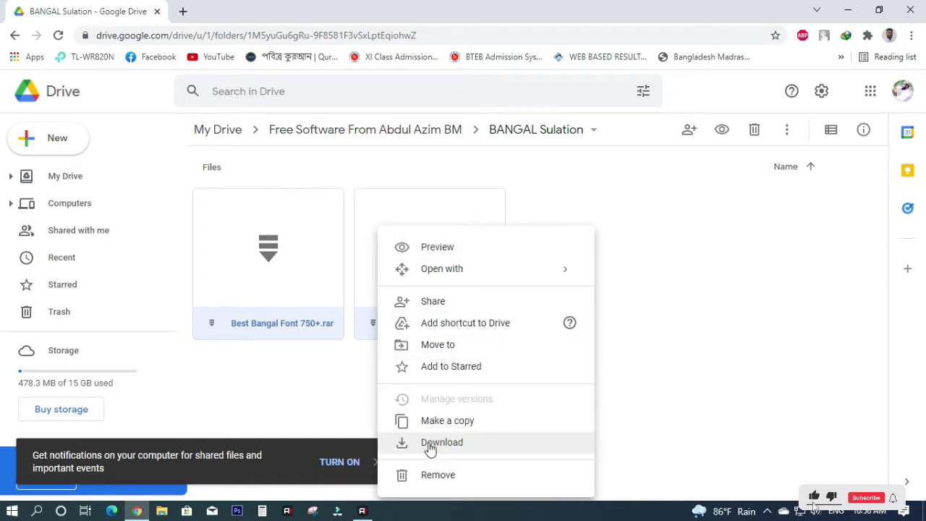
pyautogui.click(429, 443)
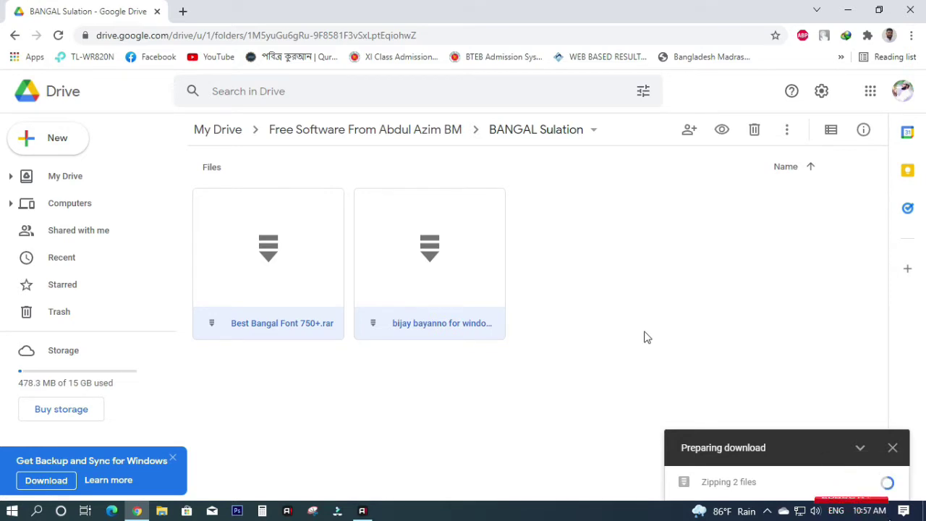
pyautogui.click(860, 447)
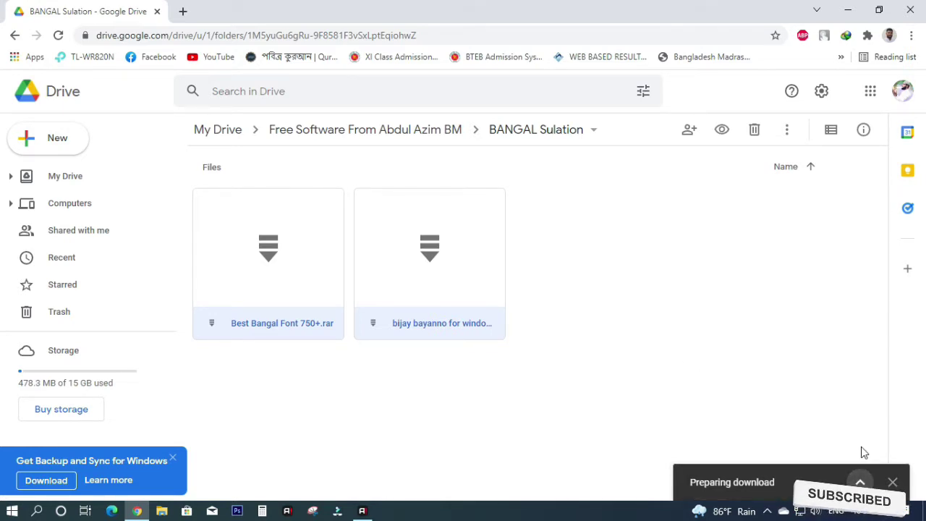
pyautogui.click(860, 481)
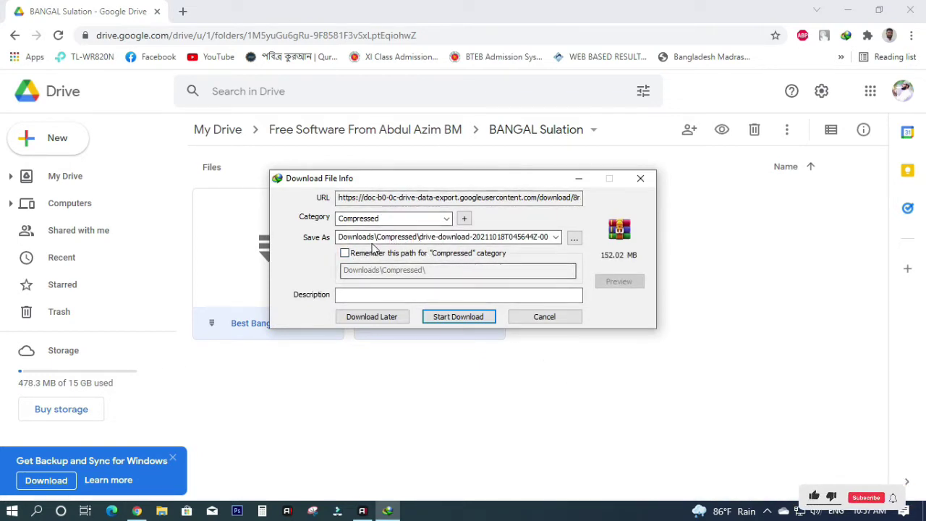
# - Save the 152.02 MB zip to the Desktop and start the download
pyautogui.click(572, 239)
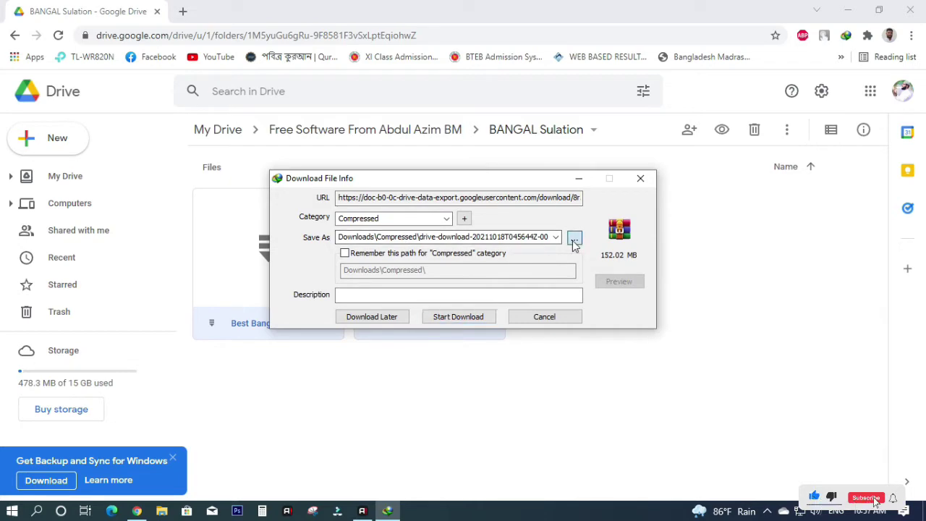
pyautogui.click(294, 247)
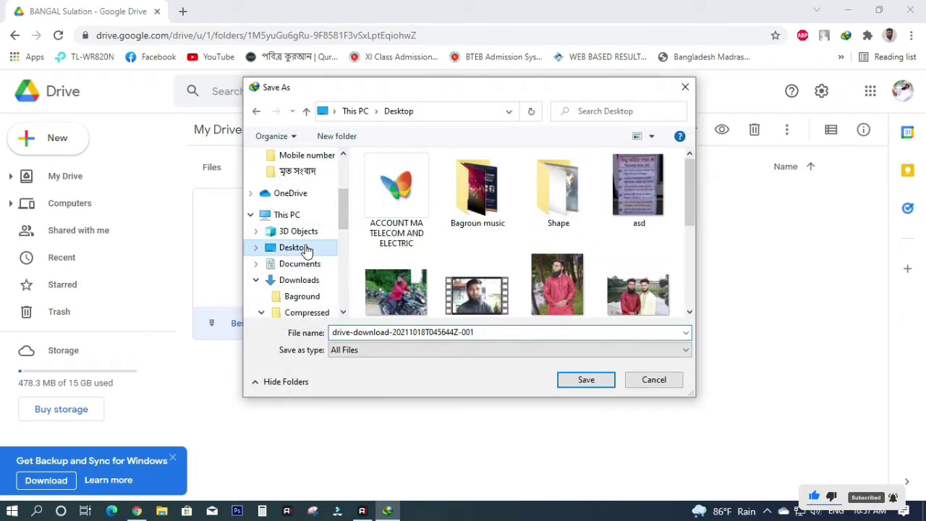
pyautogui.click(585, 380)
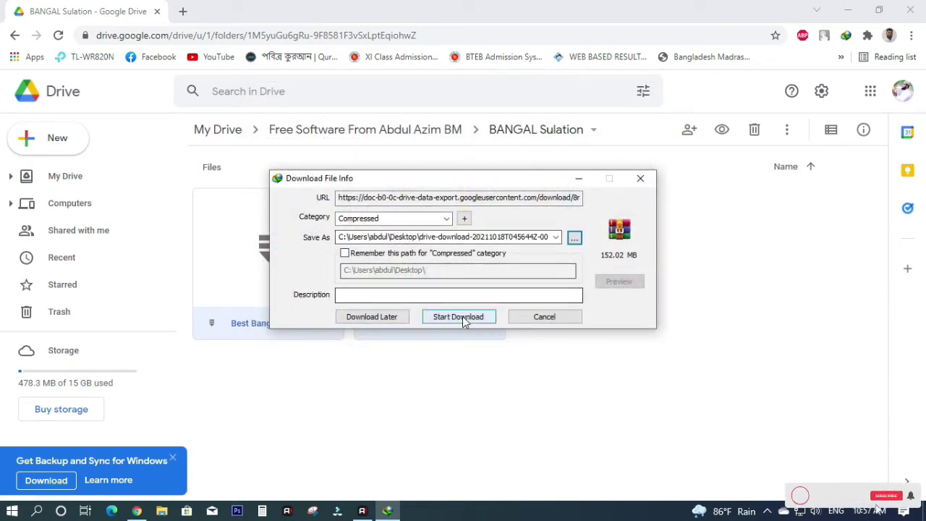
pyautogui.click(462, 316)
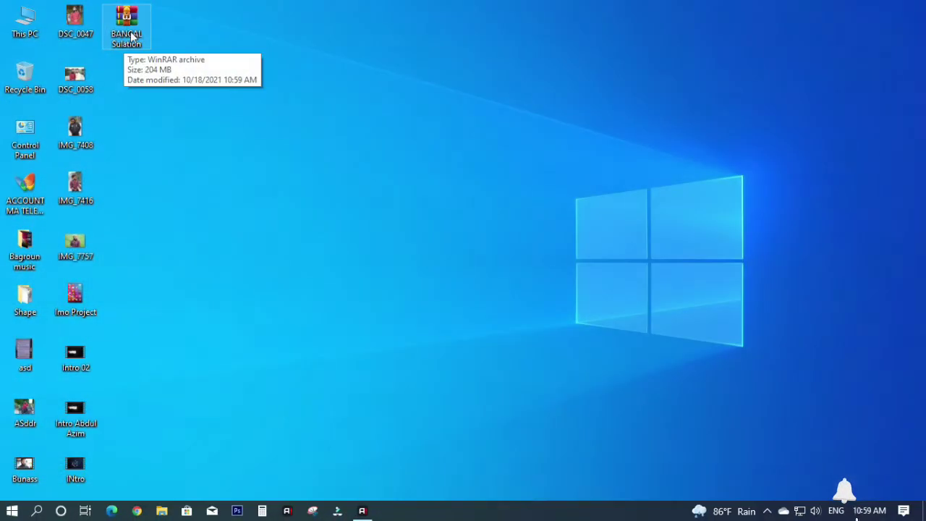
# - Extract the BANGAL Sulation archive on the Desktop, place the folder beside it, and open it
pyautogui.rightClick(130, 41)
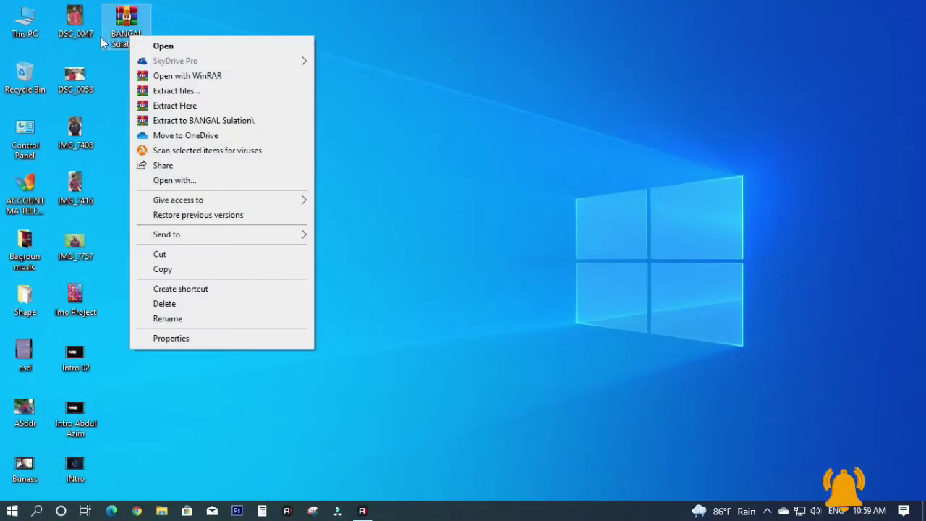
pyautogui.click(188, 107)
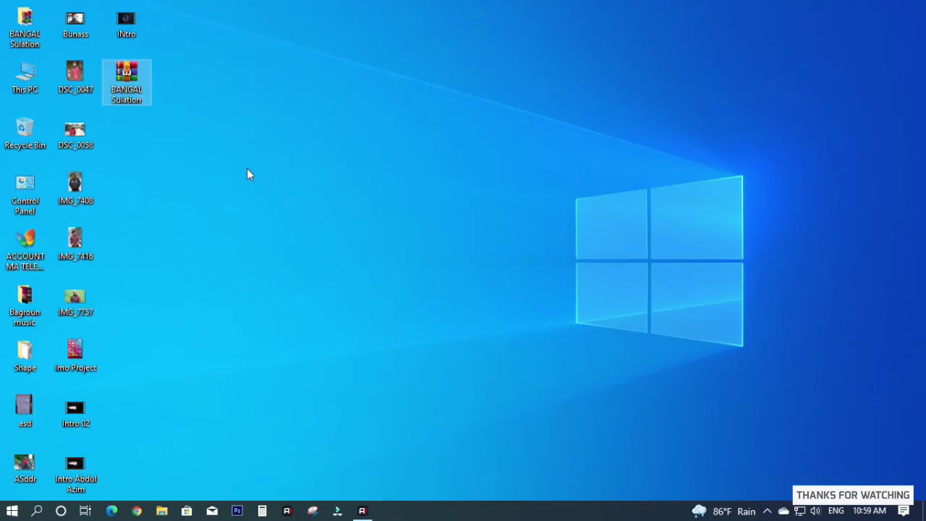
pyautogui.moveTo(25, 25); pyautogui.dragTo(164, 131)
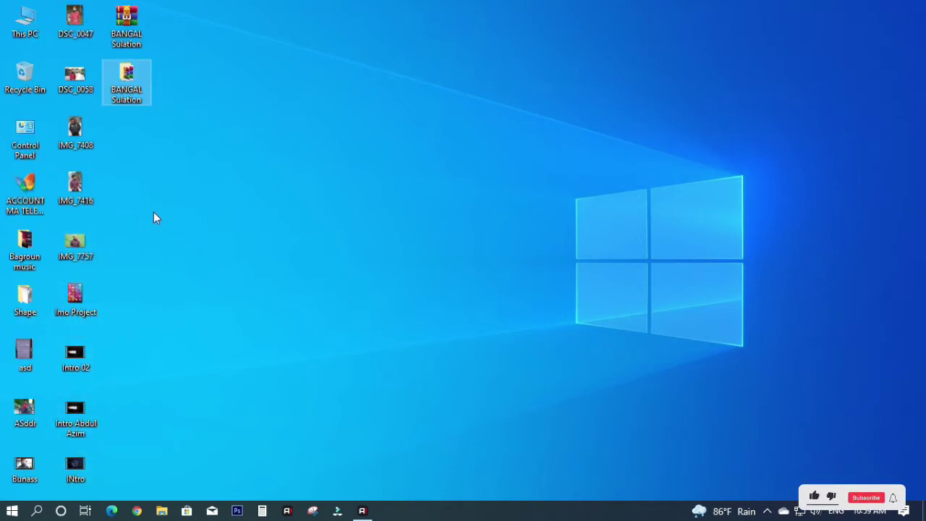
pyautogui.doubleClick(124, 91)
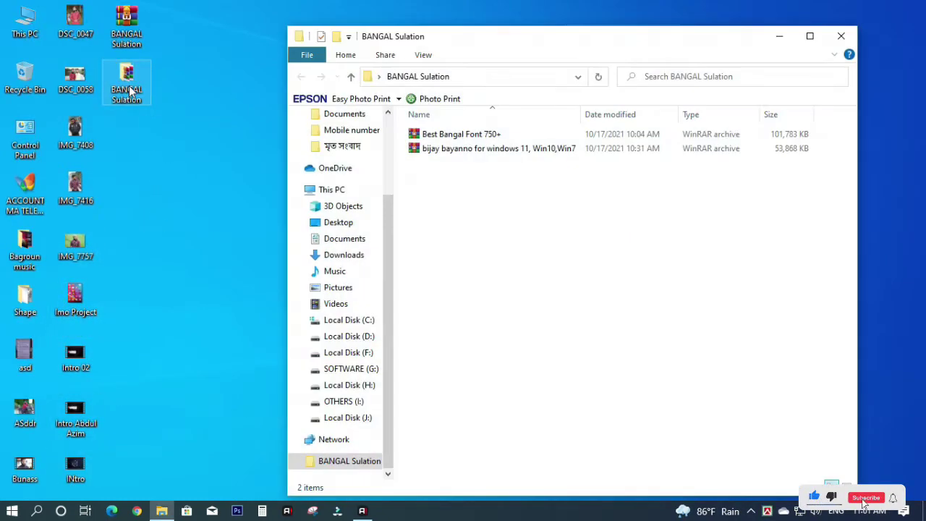
# - Extract the bijay bayanno RAR with its archive password and open the bijay bayanno for windows 10 folder
pyautogui.rightClick(461, 150)
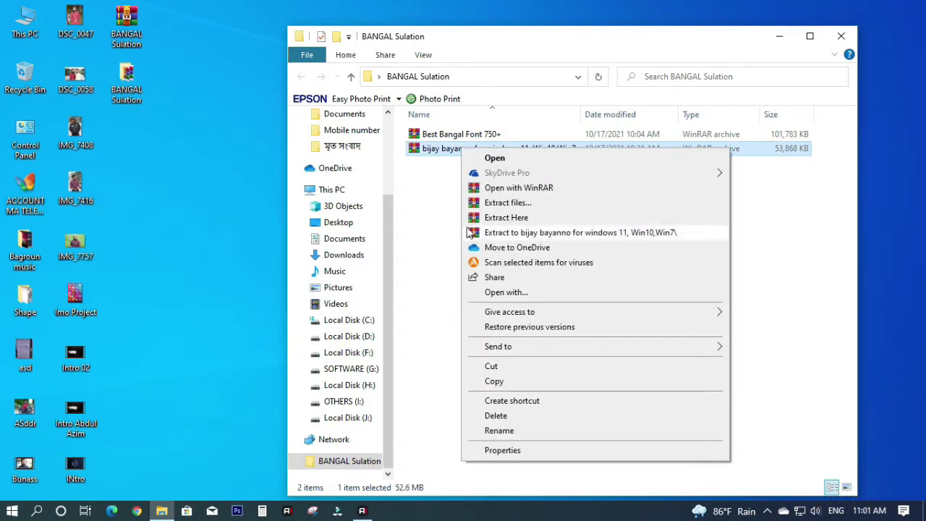
pyautogui.click(508, 222)
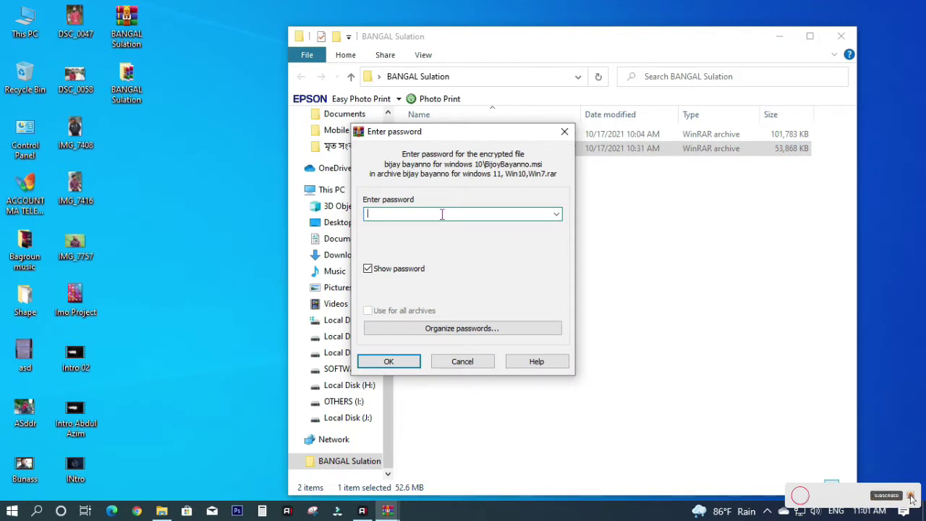
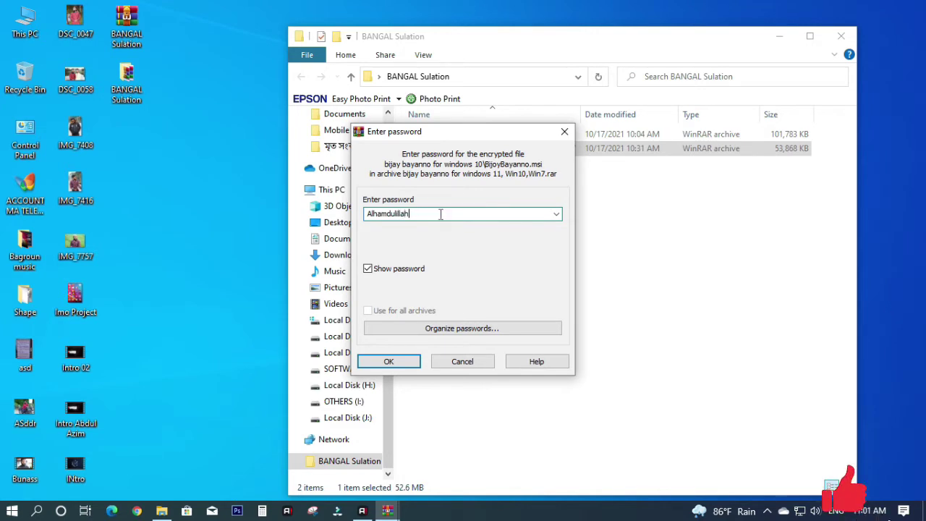
pyautogui.click(398, 366)
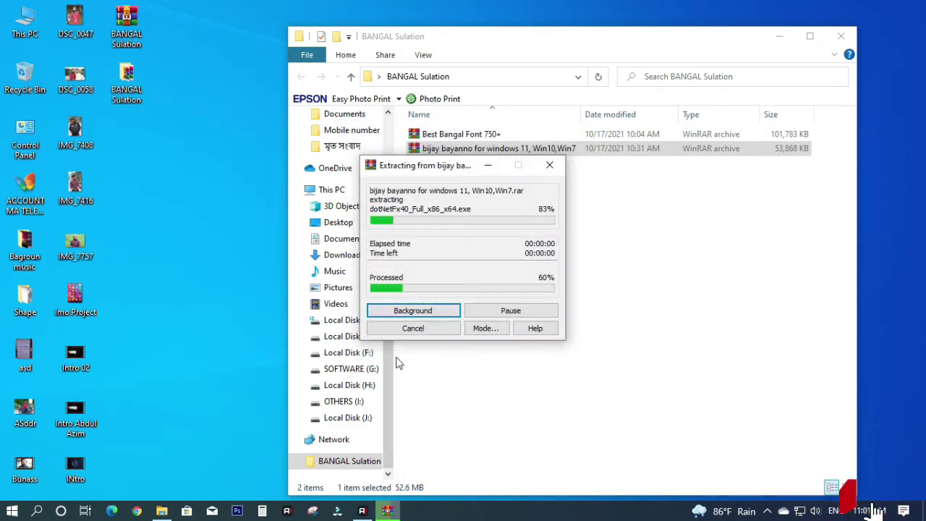
pyautogui.doubleClick(478, 134)
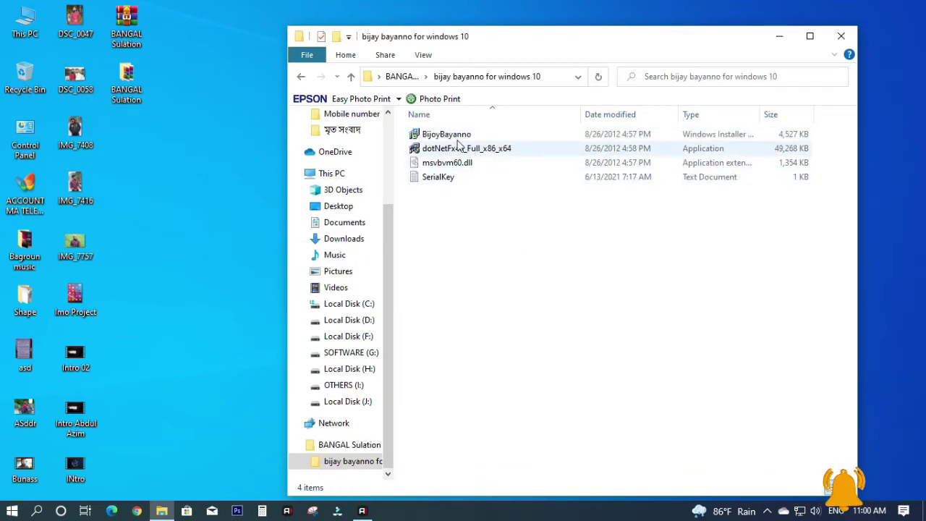
# - Install BijoyBayanno.msi for Everyone to the default folder, accepting the license and UAC prompt
pyautogui.doubleClick(444, 137)
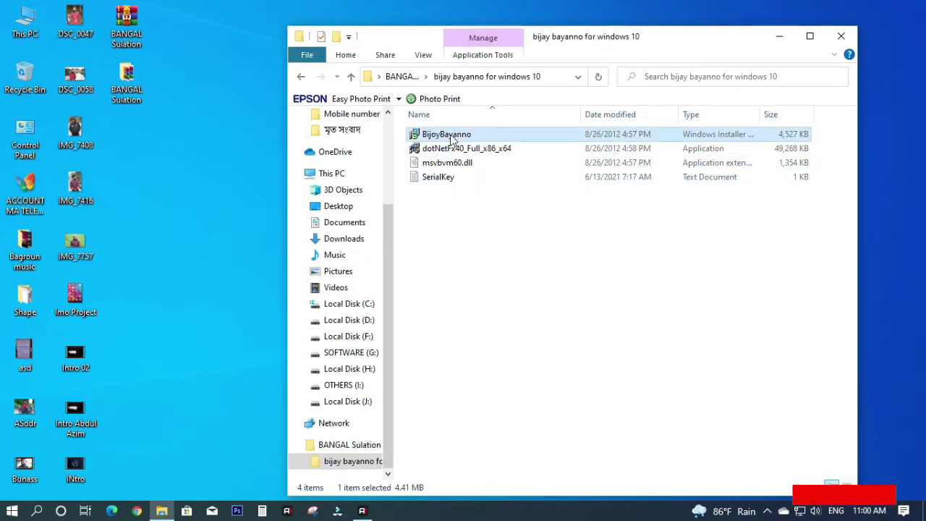
pyautogui.click(593, 372)
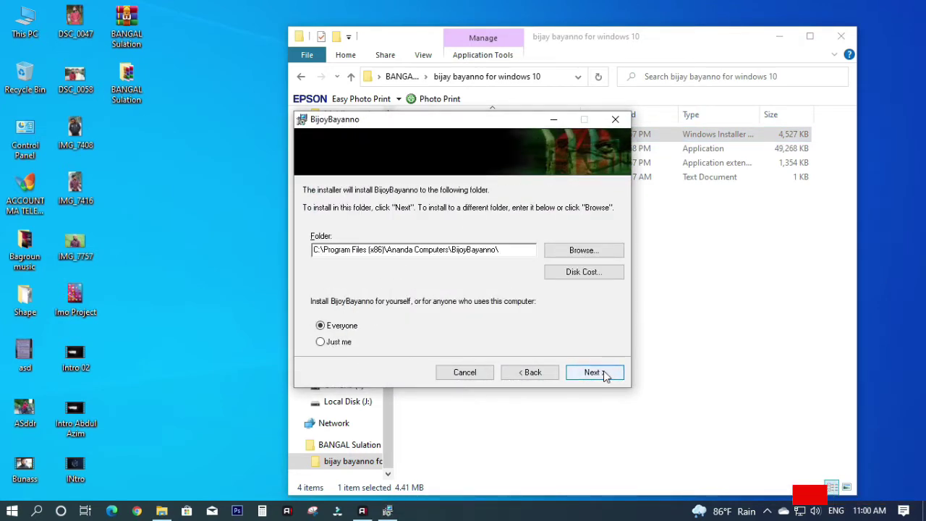
pyautogui.click(602, 372)
pyautogui.click(456, 344)
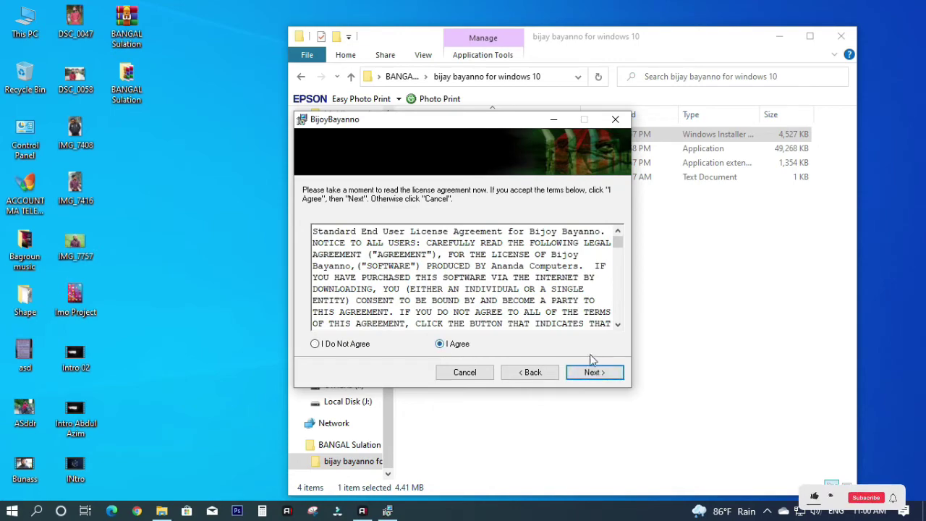
pyautogui.click(591, 373)
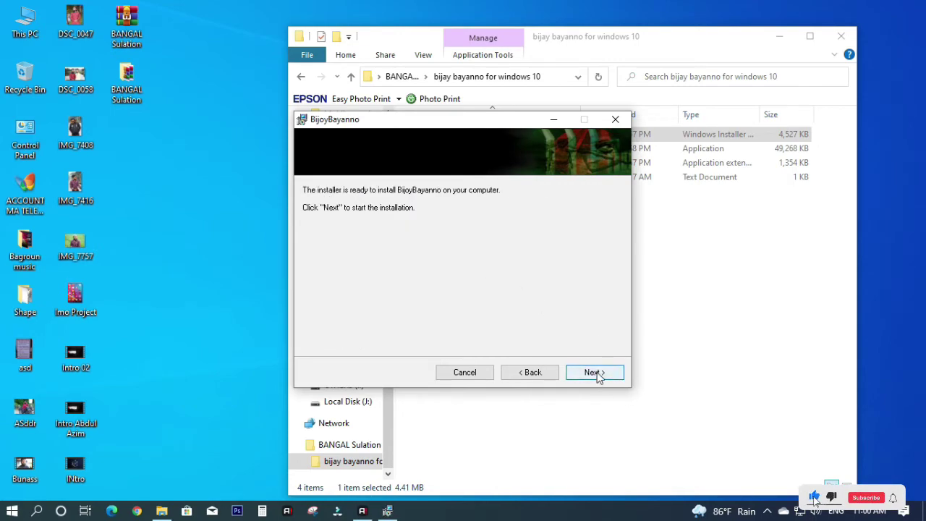
pyautogui.click(597, 372)
pyautogui.click(450, 364)
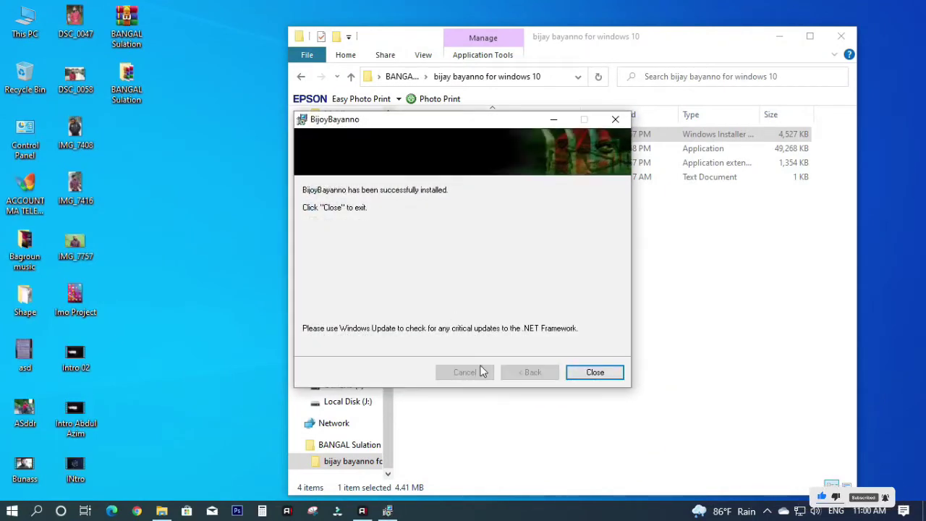
# - Close the finished installer and launch Bijoy Bayanno from the Start menu's B section
pyautogui.click(597, 374)
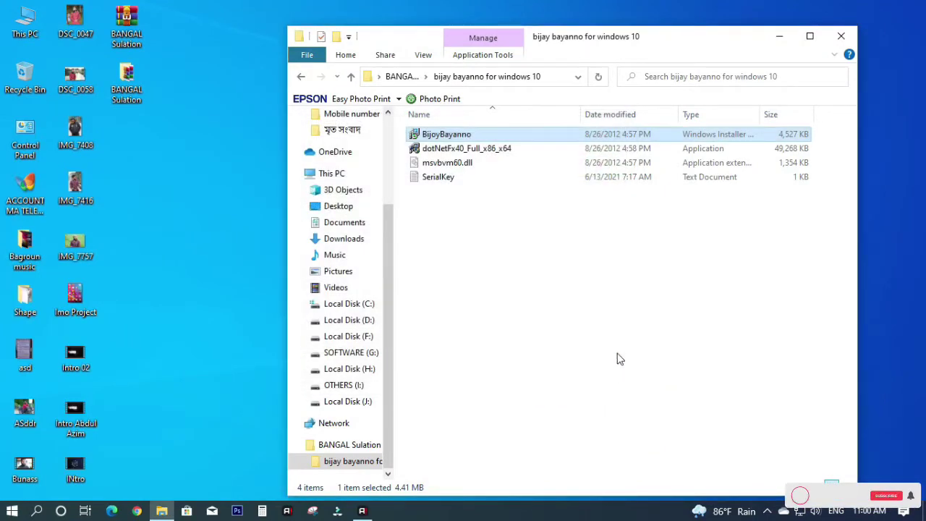
pyautogui.click(11, 510)
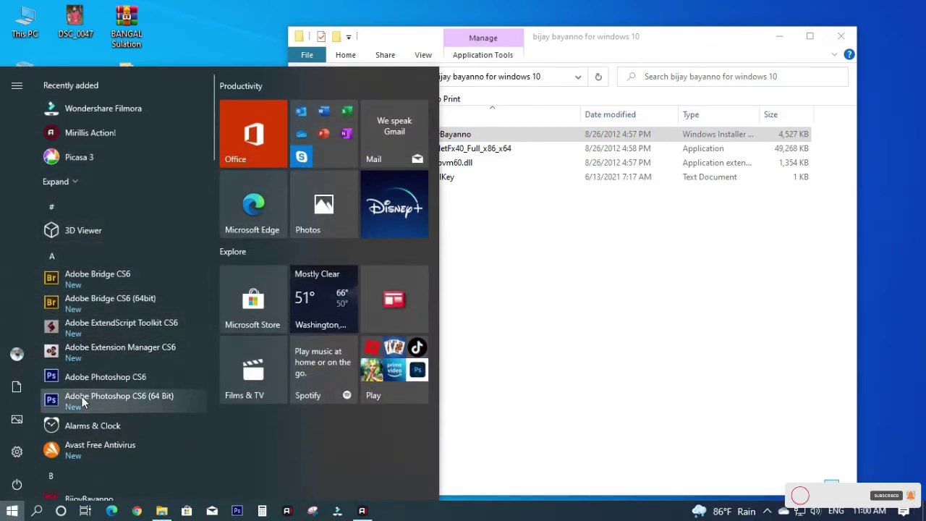
pyautogui.scroll(-1, 82, 397)
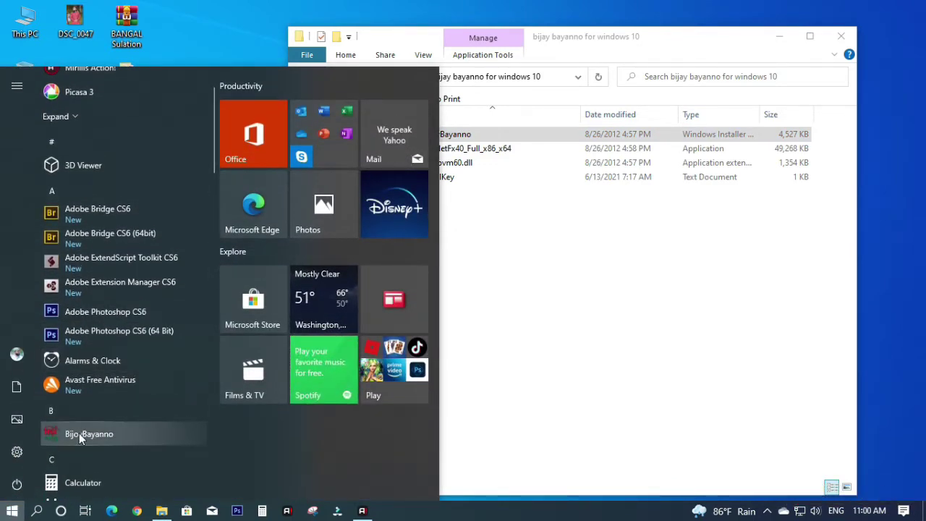
pyautogui.click(79, 433)
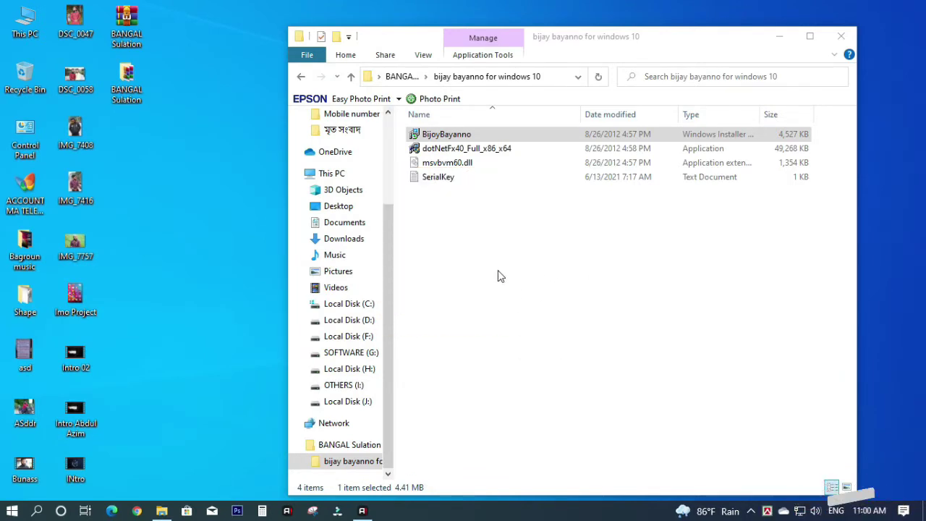
pyautogui.doubleClick(437, 176)
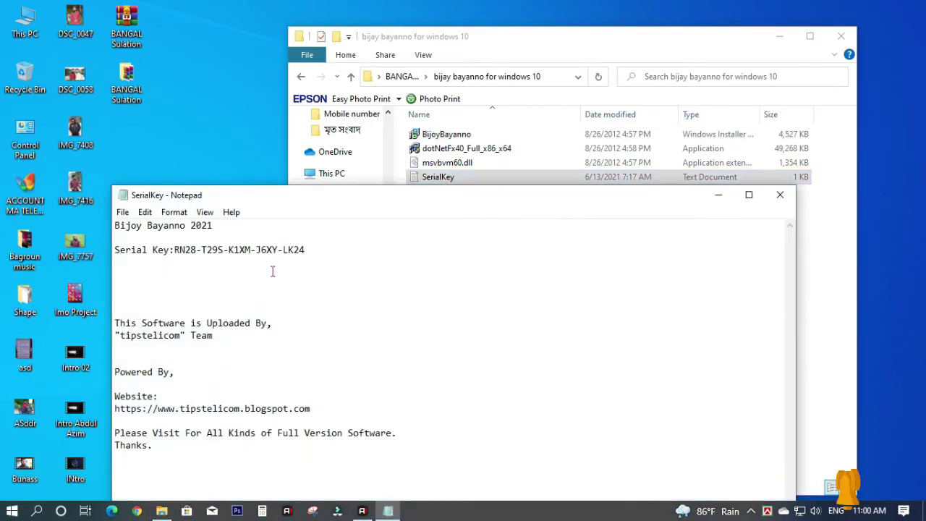
pyautogui.moveTo(174, 250); pyautogui.dragTo(211, 250)
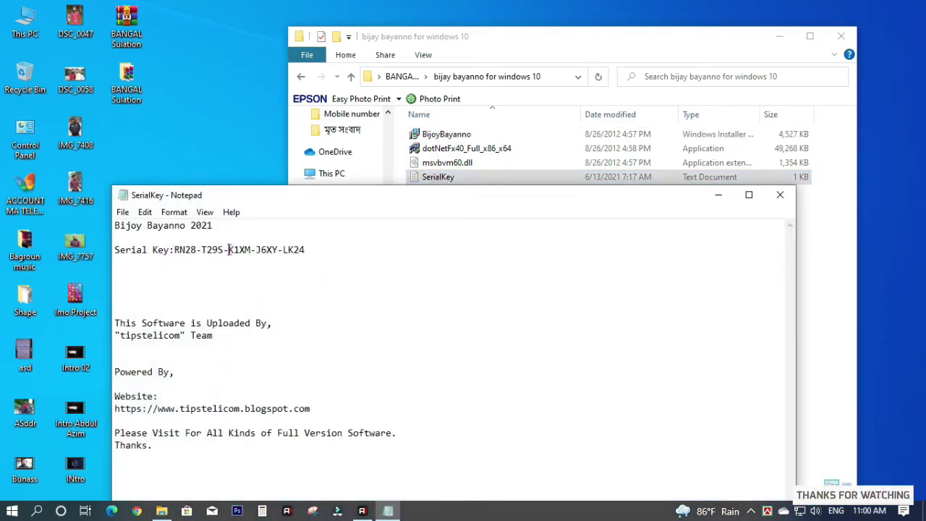
pyautogui.moveTo(274, 249); pyautogui.dragTo(305, 252)
pyautogui.moveTo(174, 249); pyautogui.dragTo(232, 249)
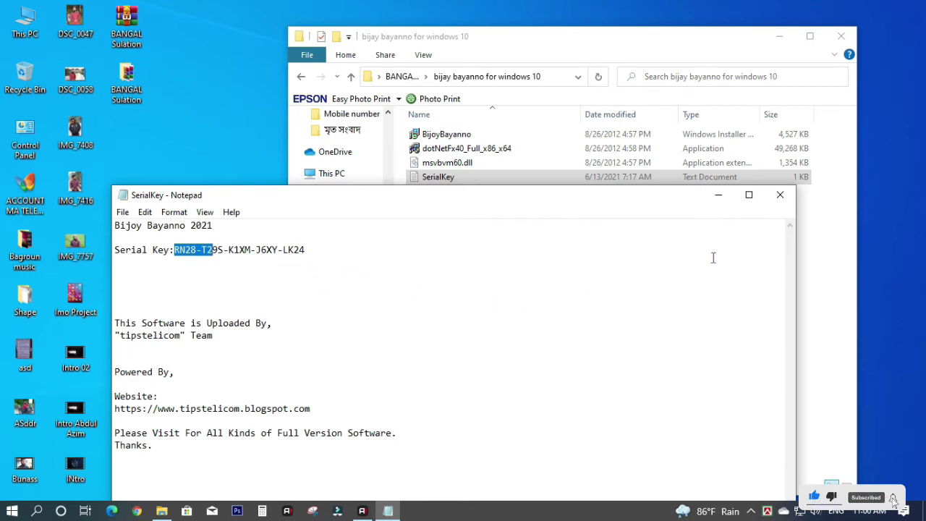
pyautogui.click(779, 195)
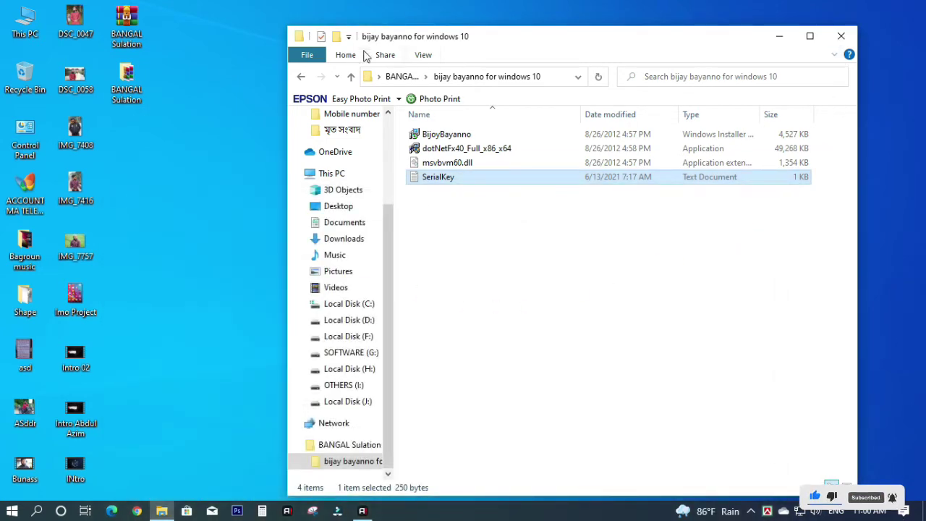
# - Back in BANGAL Sulation, extract the Best Bangal Font 750+ RAR using the archive password
pyautogui.press('BackSpace')
pyautogui.click(474, 151)
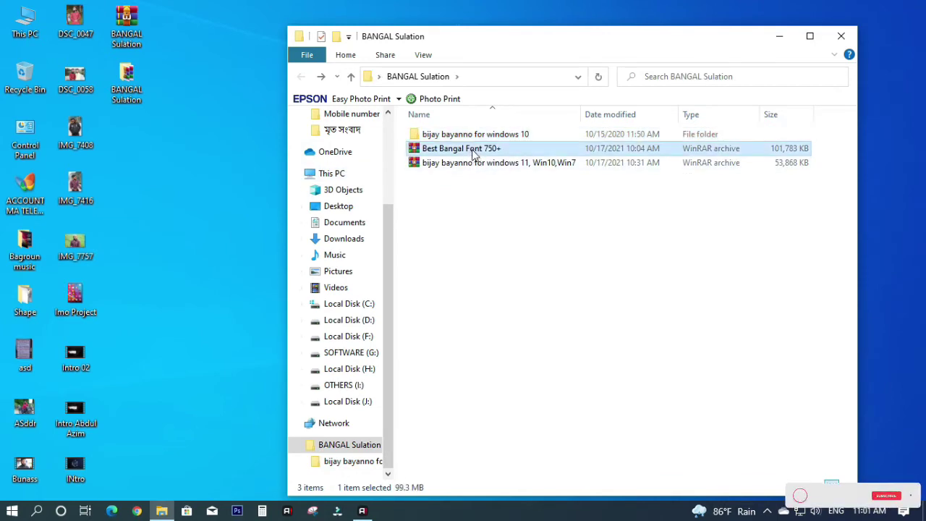
pyautogui.rightClick(474, 152)
pyautogui.click(509, 220)
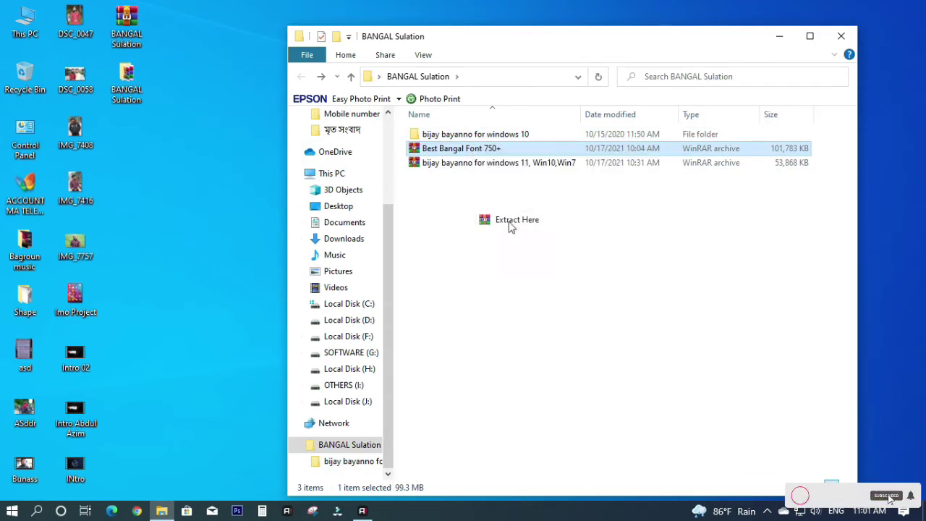
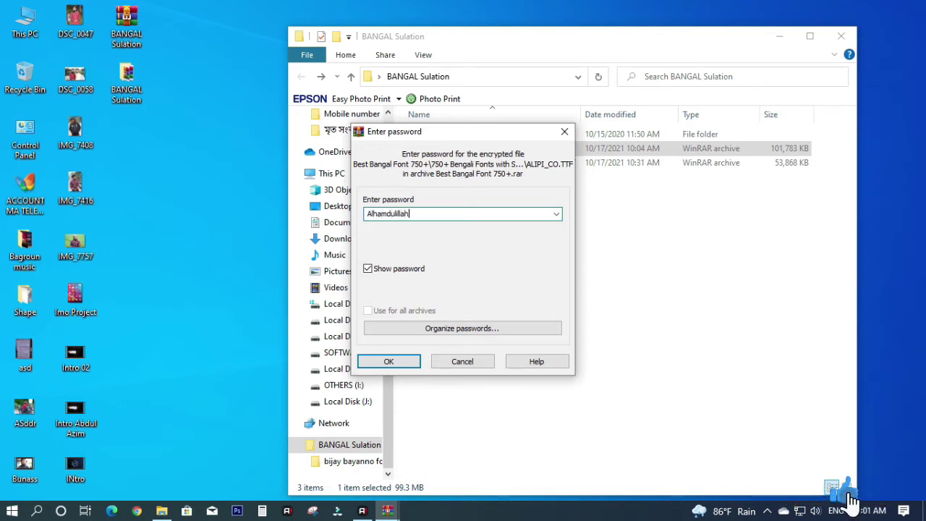
pyautogui.click(385, 362)
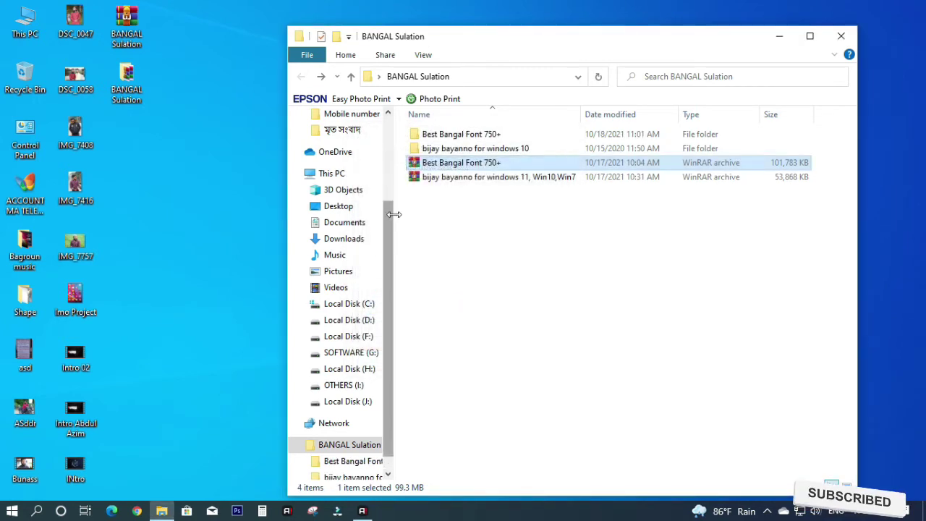
# - Open Best Bangal Font 750+ > 750+ Bengali Fonts with SutonnyMJ and select all 782 fonts
pyautogui.click(470, 137)
pyautogui.doubleClick(470, 137)
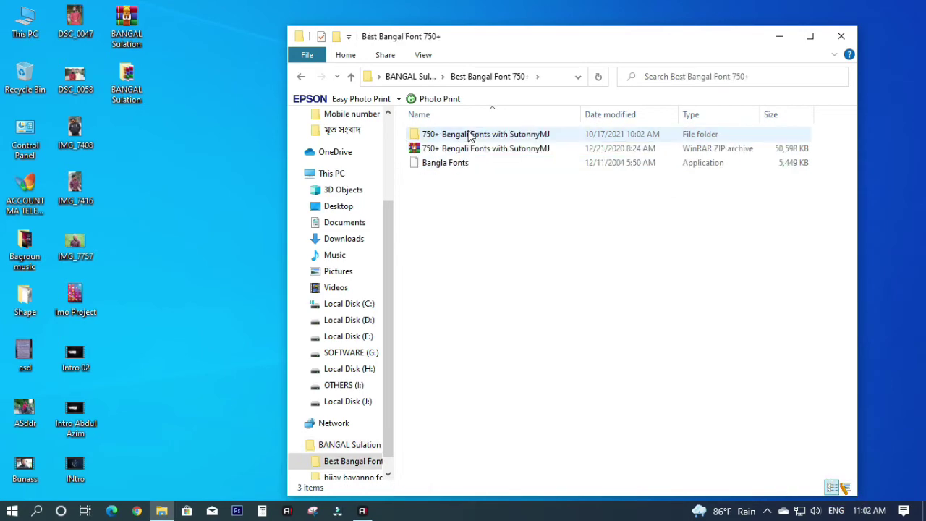
pyautogui.doubleClick(469, 137)
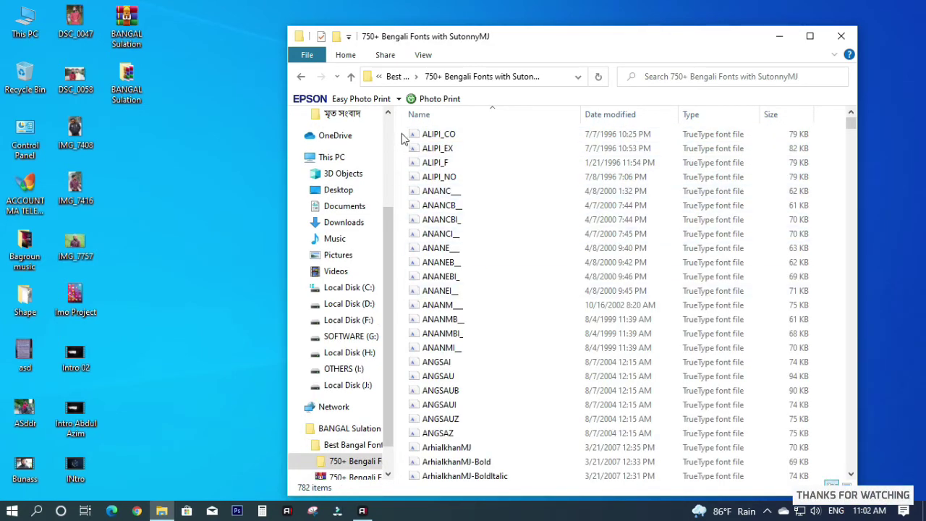
pyautogui.moveTo(403, 137); pyautogui.dragTo(697, 405)
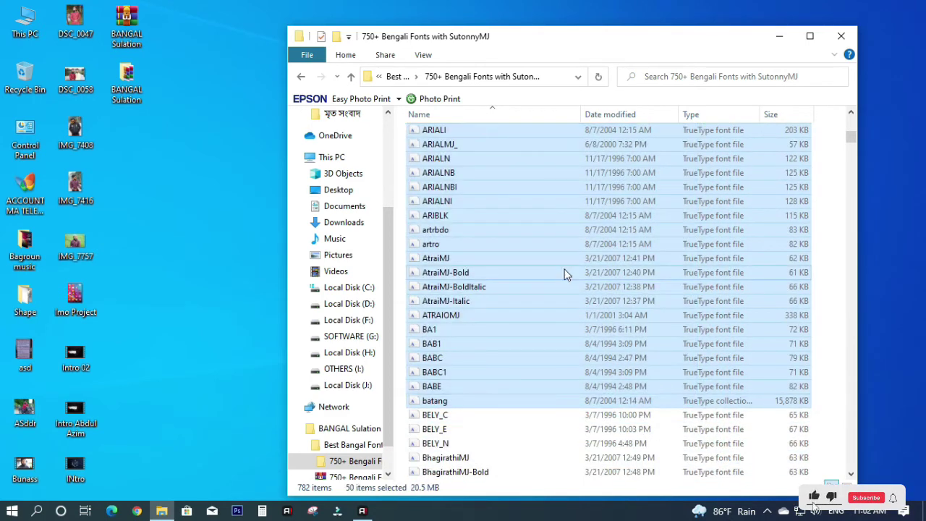
pyautogui.hotkey('ctrl', 'a')
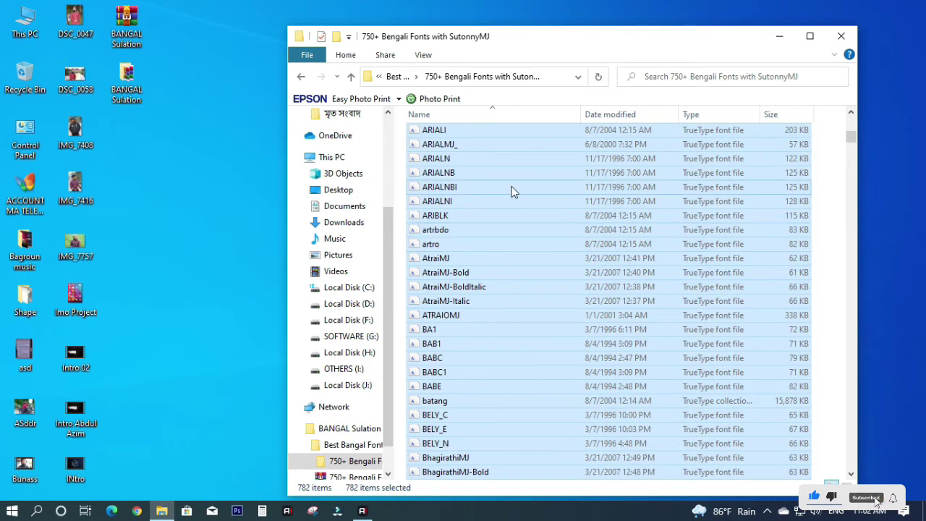
# - Install all 782 fonts for all users, replacing duplicates, dismiss the BA1.TTF error, and close Explorer
pyautogui.rightClick(512, 187)
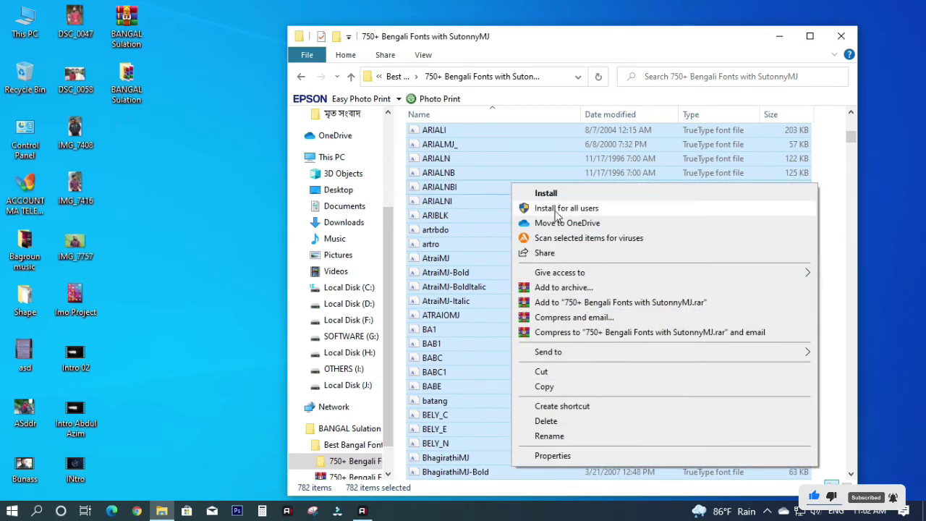
pyautogui.click(554, 210)
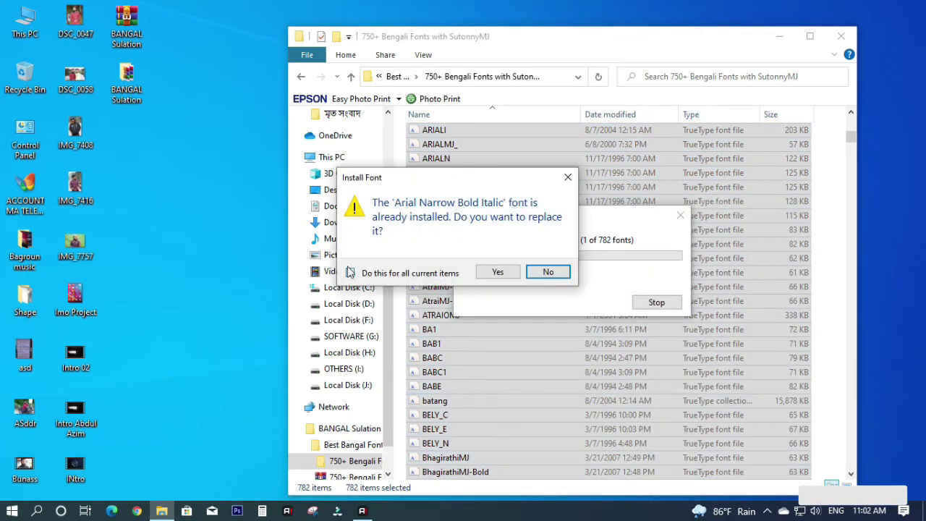
pyautogui.click(350, 272)
pyautogui.click(509, 277)
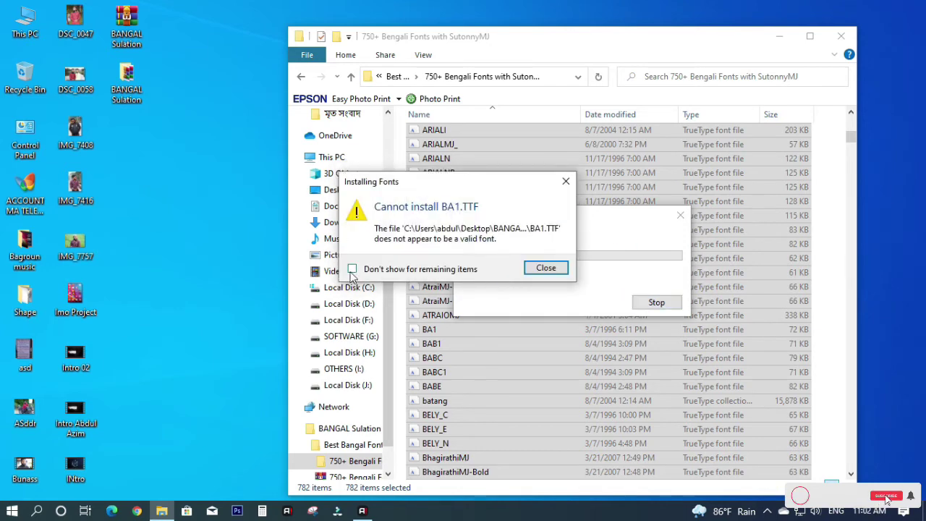
pyautogui.click(543, 268)
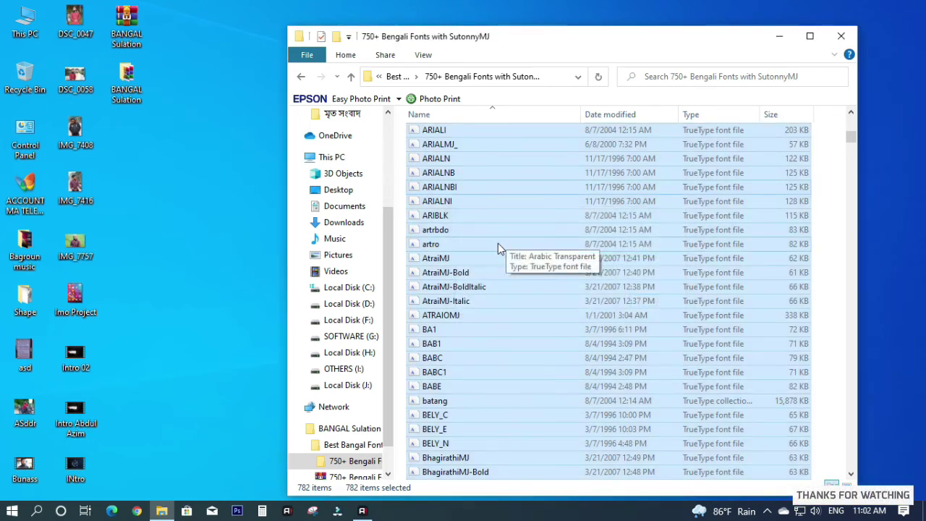
pyautogui.click(841, 36)
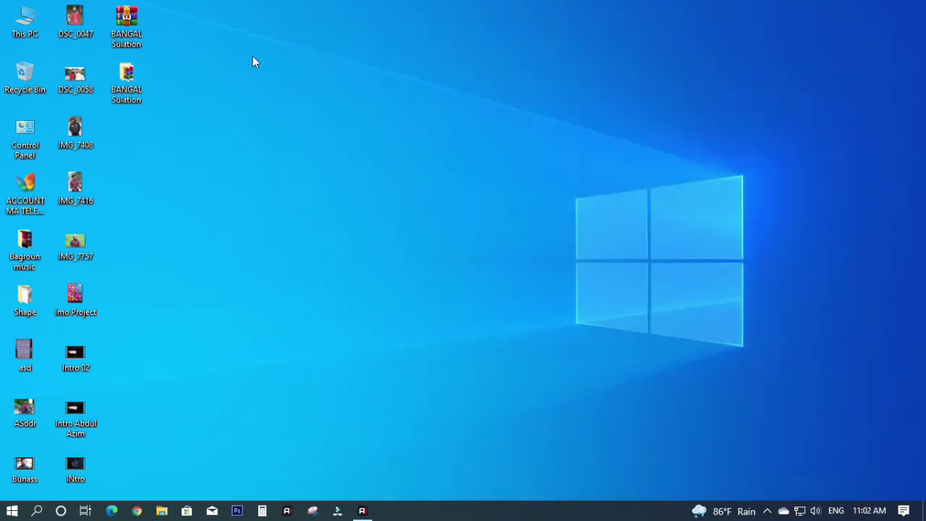
pyautogui.rightClick(252, 56)
pyautogui.click(276, 93)
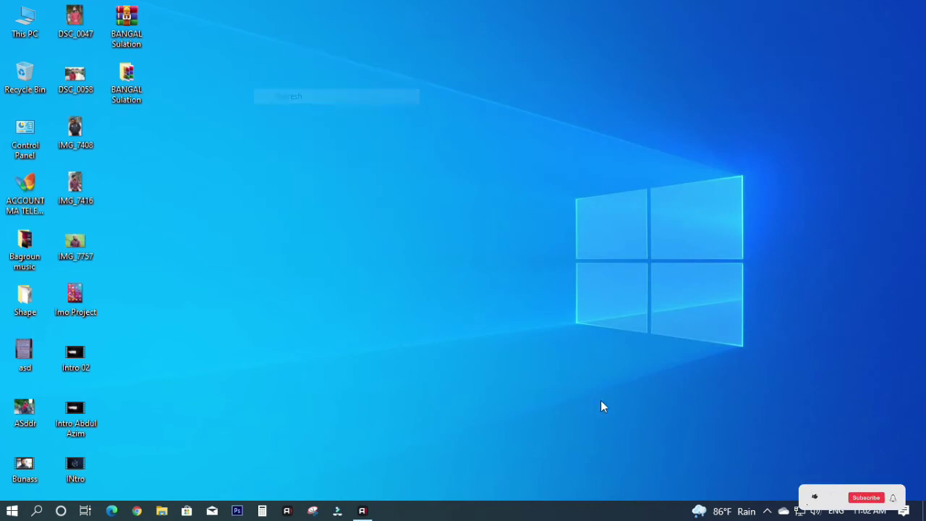
pyautogui.click(766, 511)
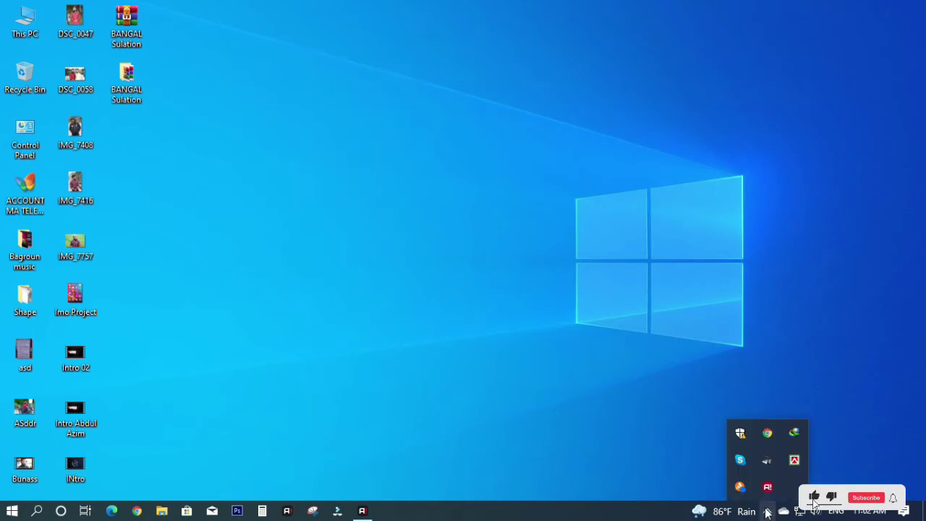
pyautogui.rightClick(794, 463)
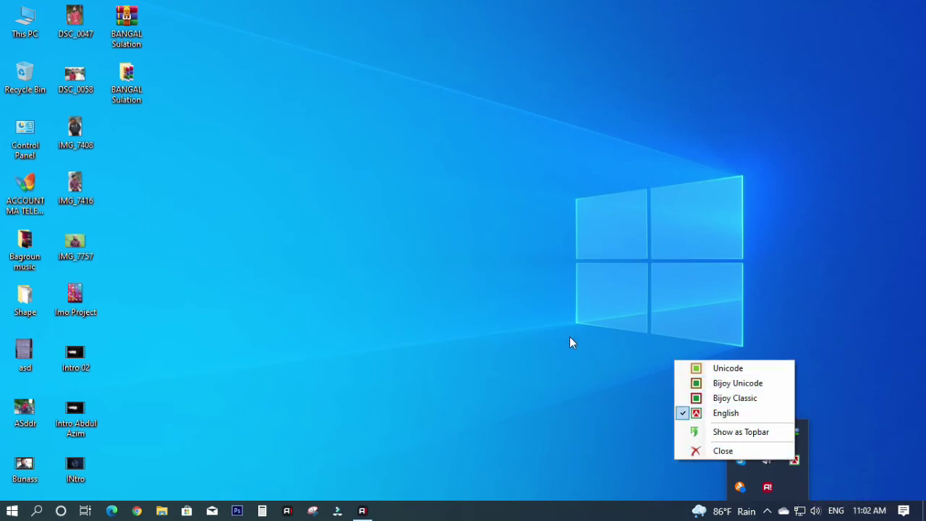
pyautogui.click(509, 268)
pyautogui.rightClick(509, 268)
pyautogui.click(536, 310)
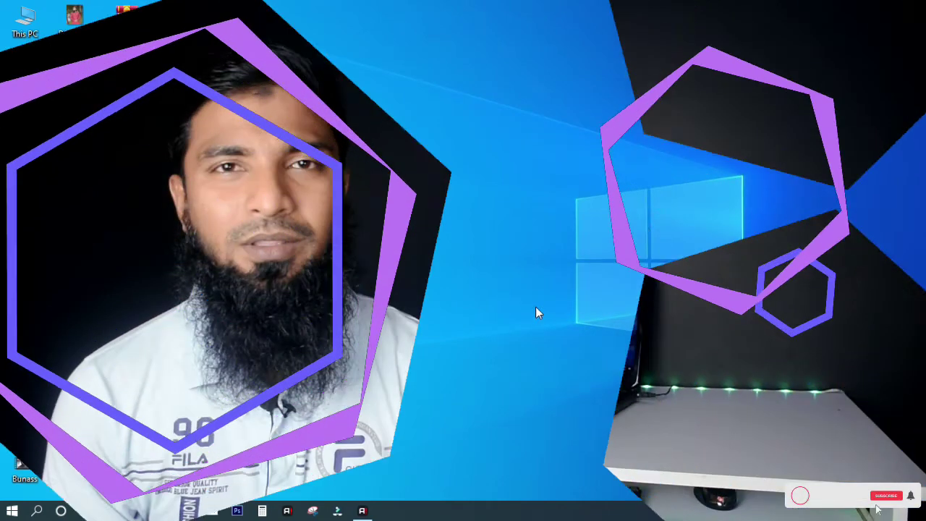